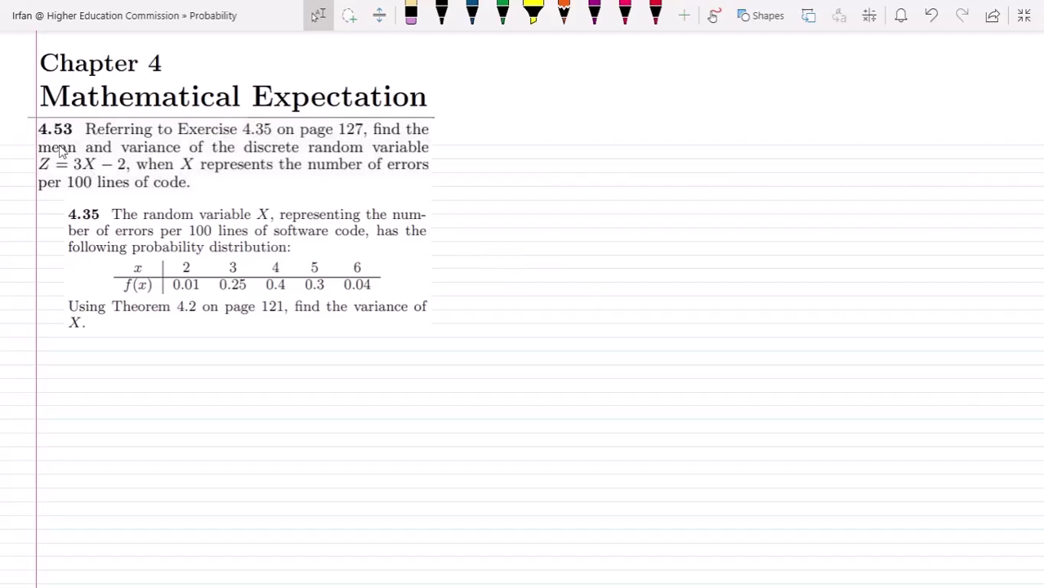
Leave lasso select and pick the blue pen for inking
key("Escape")
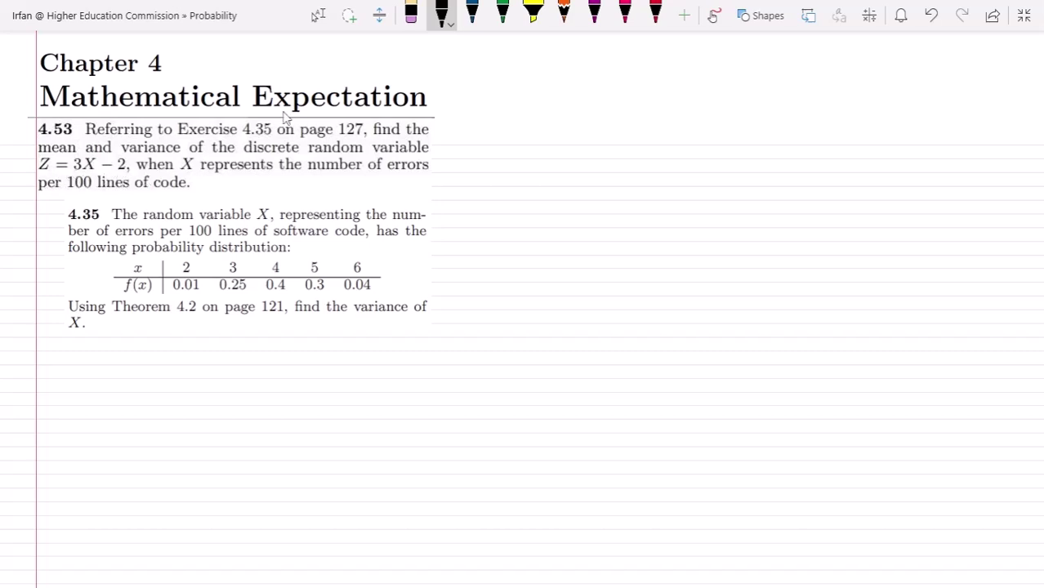
left_click(472, 11)
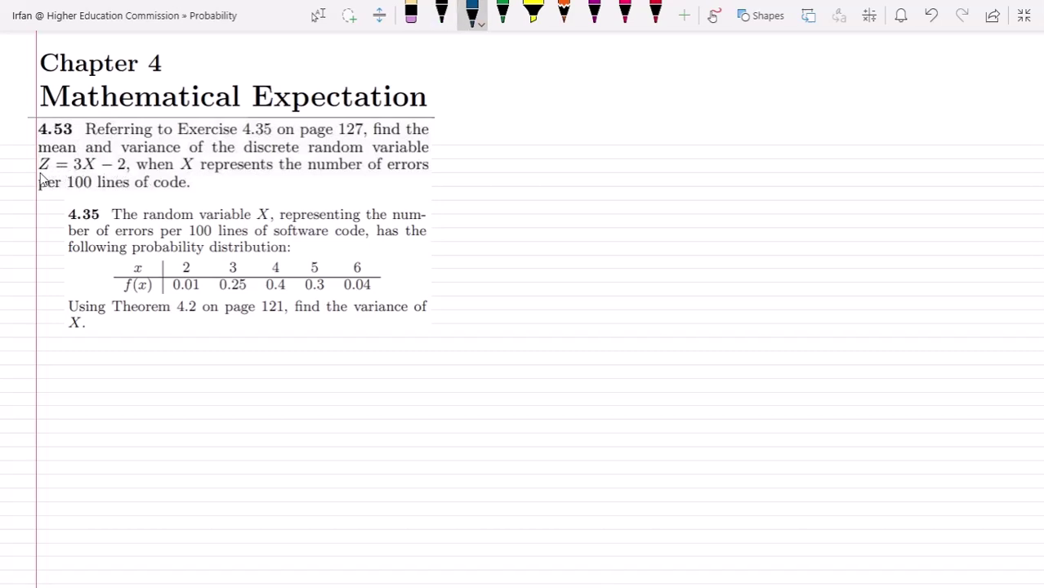
In blue, underline Z = 3X − 2, tick exercise 4.35, and bracket the probability table
left_click_drag(36, 175, 128, 170)
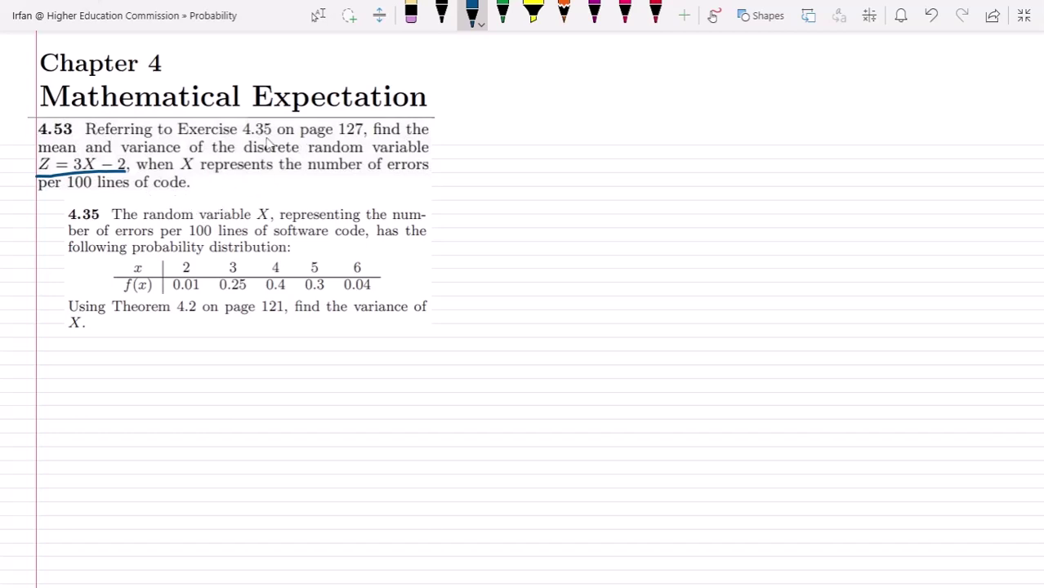
left_click_drag(46, 217, 64, 210)
mouse_move(110, 258)
left_mouse_down()
mouse_move(89, 294)
mouse_move(103, 299)
left_mouse_up()
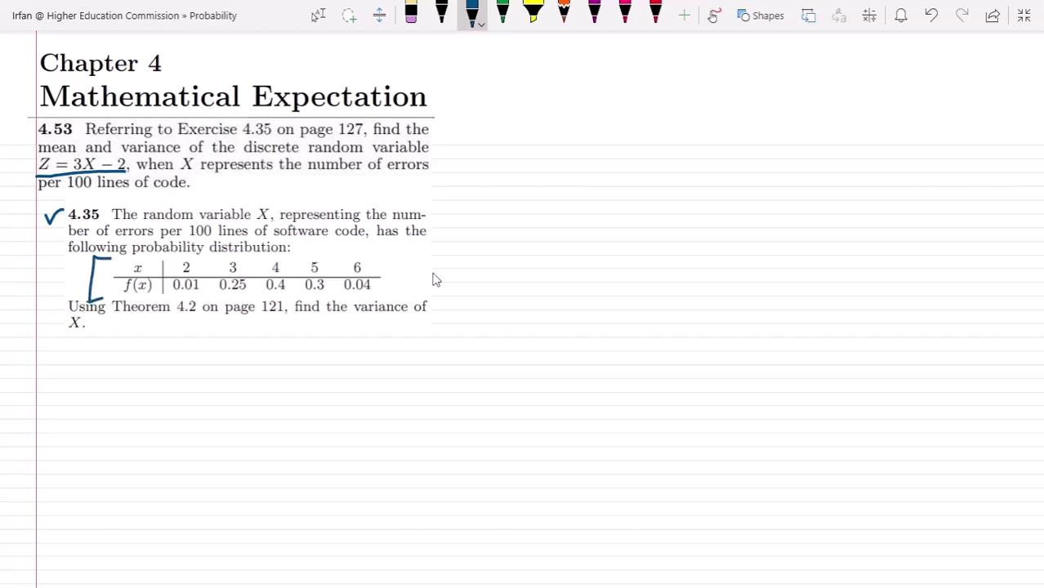
left_click_drag(377, 260, 387, 299)
Bracket problem 4.53 with a rightward arrow, then underline 'mean' in black ink
mouse_move(436, 124)
left_mouse_down()
mouse_move(441, 147)
mouse_move(418, 186)
left_mouse_up()
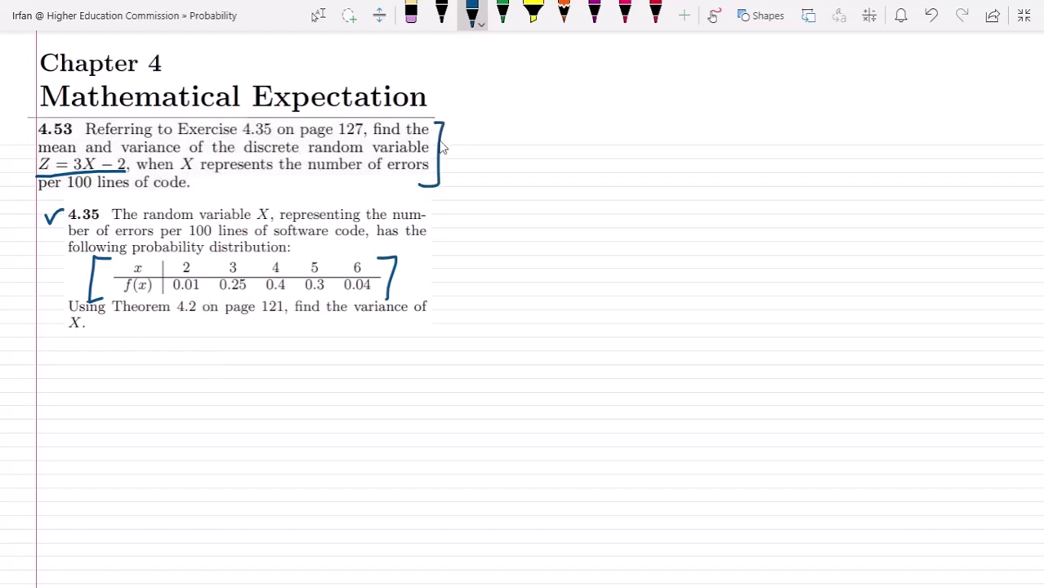
mouse_move(441, 141)
left_mouse_down()
mouse_move(473, 142)
mouse_move(463, 150)
left_mouse_up()
left_click(441, 12)
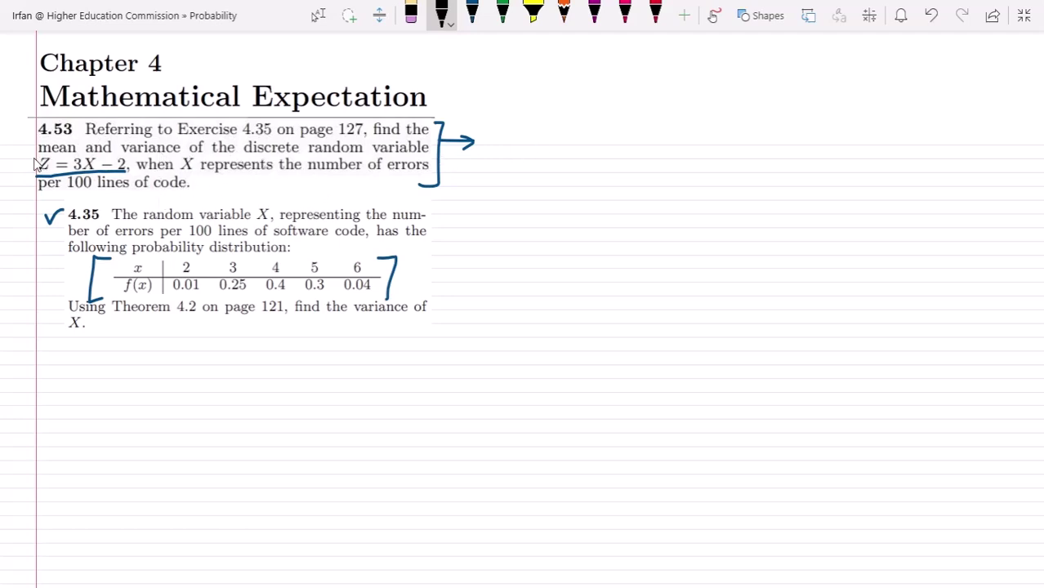
left_click_drag(28, 156, 153, 153)
Handwrite E[Z] = E[3X−2] to the right of the arrow
mouse_move(520, 120)
left_mouse_down()
mouse_move(553, 116)
mouse_move(544, 132)
mouse_move(554, 151)
mouse_move(572, 125)
mouse_move(556, 141)
mouse_move(580, 150)
left_mouse_up()
mouse_move(575, 112)
left_mouse_down()
mouse_move(587, 110)
mouse_move(573, 151)
mouse_move(604, 139)
left_mouse_up()
mouse_move(621, 127)
left_mouse_down()
mouse_move(619, 147)
mouse_move(634, 147)
left_mouse_up()
mouse_move(622, 139)
left_mouse_down()
mouse_move(634, 140)
mouse_move(634, 127)
left_mouse_up()
left_click_drag(655, 118, 657, 158)
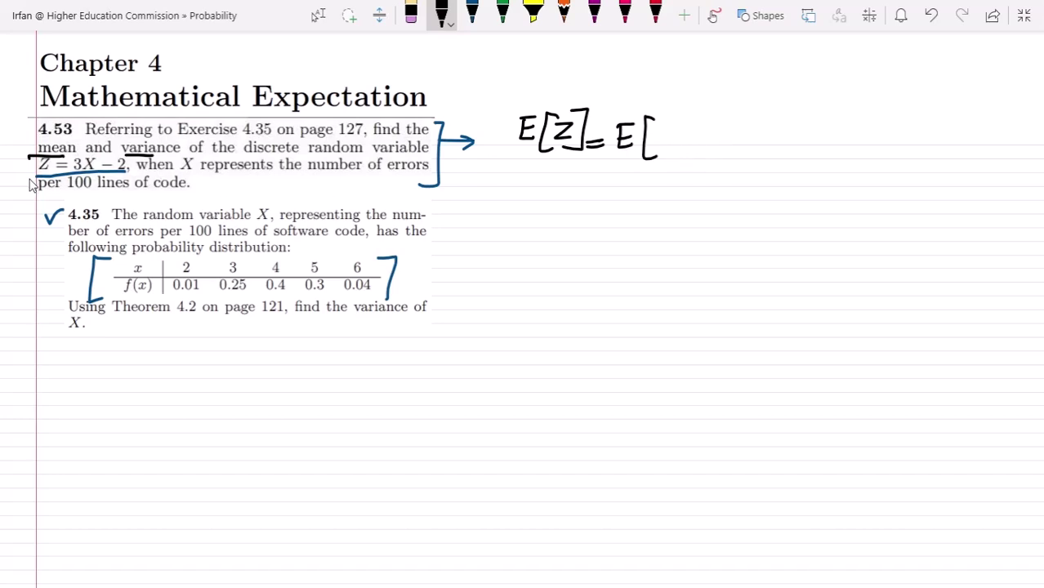
mouse_move(651, 128)
left_mouse_down()
mouse_move(663, 139)
mouse_move(653, 152)
left_mouse_up()
left_click_drag(685, 129, 671, 149)
mouse_move(671, 130)
left_mouse_down()
mouse_move(717, 147)
mouse_move(716, 116)
mouse_move(724, 152)
left_mouse_up()
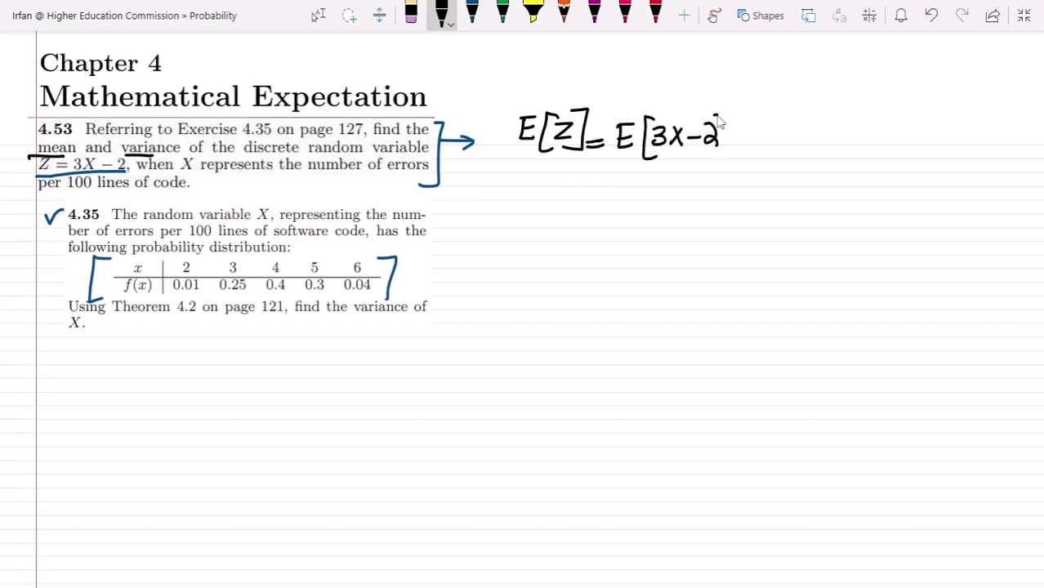
mouse_move(716, 116)
left_mouse_down()
mouse_move(718, 155)
mouse_move(757, 147)
mouse_move(769, 120)
left_mouse_up()
Continue the line with = E[3X] − E[2]
left_click_drag(757, 133, 769, 144)
mouse_move(783, 115)
left_mouse_down()
mouse_move(791, 149)
mouse_move(799, 133)
mouse_move(789, 149)
mouse_move(811, 141)
left_mouse_up()
mouse_move(809, 121)
left_mouse_down()
mouse_move(827, 149)
mouse_move(872, 141)
mouse_move(872, 118)
left_mouse_up()
mouse_move(861, 129)
left_mouse_down()
mouse_move(891, 143)
mouse_move(891, 120)
mouse_move(902, 138)
mouse_move(912, 106)
mouse_move(908, 146)
left_mouse_up()
mouse_move(902, 108)
left_mouse_down()
mouse_move(913, 107)
mouse_move(915, 147)
left_mouse_up()
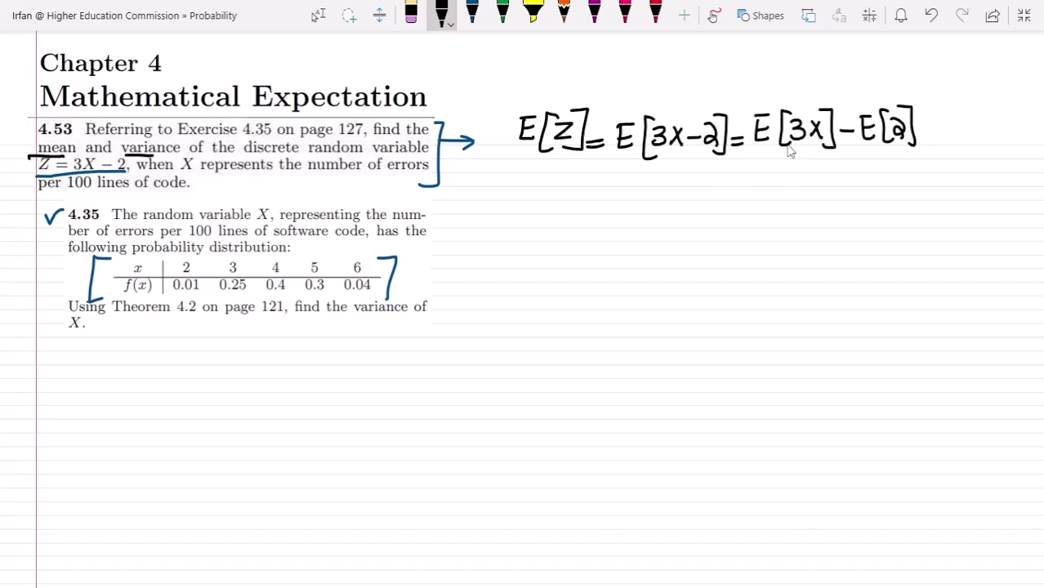
Write ⇒ 3E[X] − 2 on the next line and box it in green
left_click_drag(472, 187, 490, 193)
left_click_drag(485, 184, 532, 196)
left_click_drag(518, 182, 555, 203)
left_click_drag(496, 179, 498, 203)
mouse_move(562, 180)
left_mouse_down()
mouse_move(549, 201)
mouse_move(565, 202)
left_mouse_up()
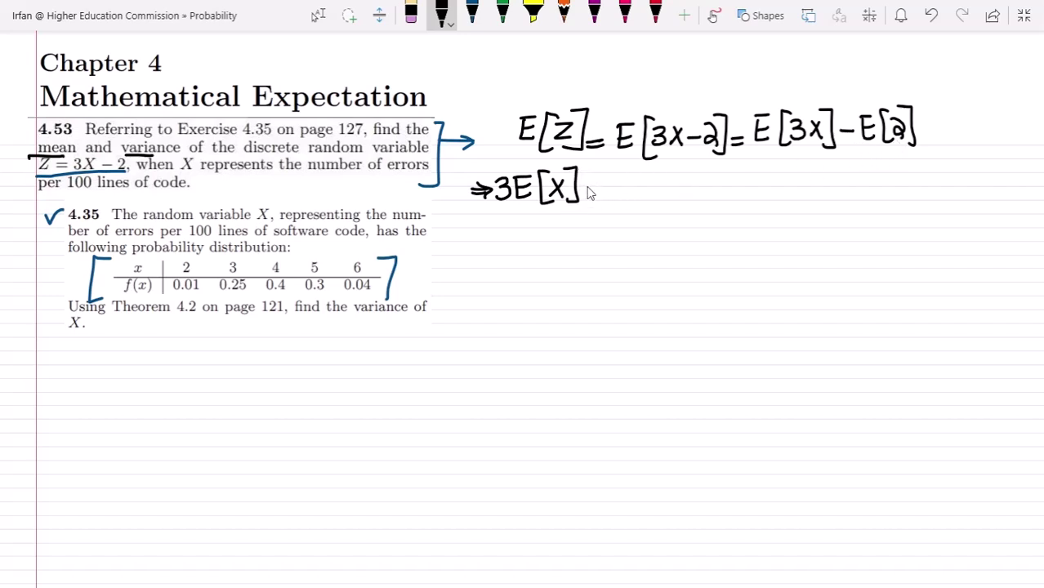
mouse_move(583, 190)
left_mouse_down()
mouse_move(602, 173)
mouse_move(619, 199)
left_mouse_up()
left_click(502, 12)
mouse_move(490, 161)
left_mouse_down()
mouse_move(491, 210)
mouse_move(487, 159)
mouse_move(644, 153)
mouse_move(645, 209)
mouse_move(492, 223)
mouse_move(491, 173)
left_mouse_up()
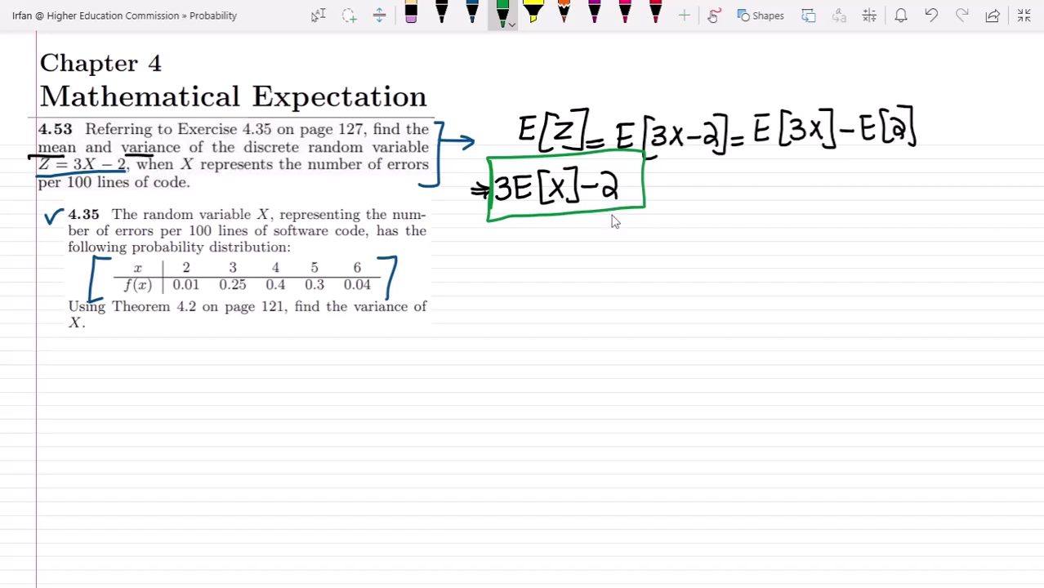
In black, write E[z] = 3E[x] − 2 below the green box
left_click(441, 12)
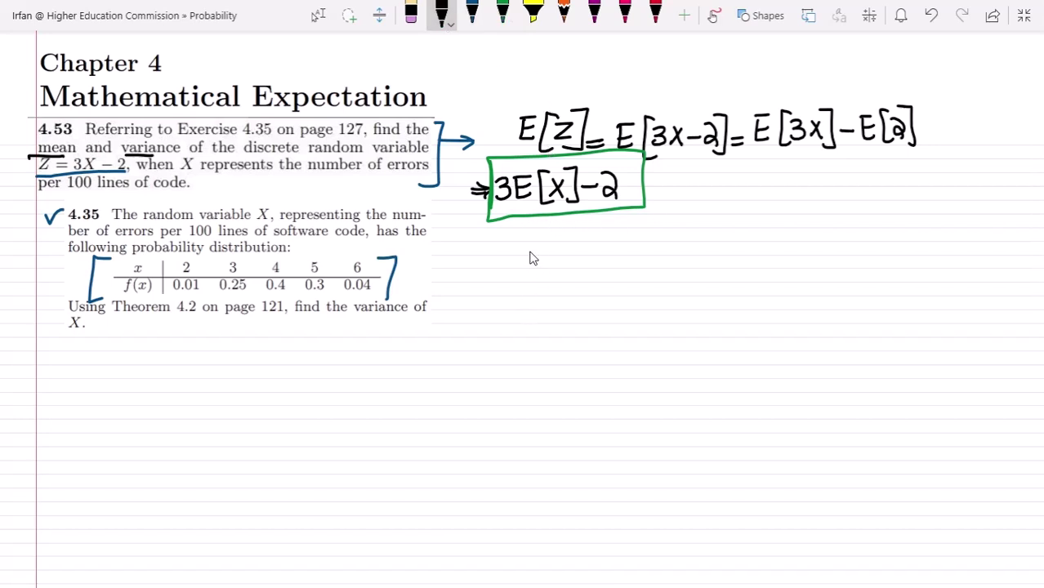
mouse_move(528, 244)
left_mouse_down()
mouse_move(553, 270)
mouse_move(542, 242)
left_mouse_up()
mouse_move(528, 257)
left_mouse_down()
mouse_move(553, 275)
mouse_move(583, 240)
mouse_move(574, 272)
left_mouse_up()
mouse_move(596, 250)
left_mouse_down()
mouse_move(629, 245)
mouse_move(629, 262)
mouse_move(643, 241)
mouse_move(644, 265)
mouse_move(653, 242)
left_mouse_up()
left_click_drag(642, 254, 678, 269)
left_click_drag(675, 244, 688, 260)
mouse_move(688, 243)
left_mouse_down()
mouse_move(675, 262)
mouse_move(687, 271)
mouse_move(718, 252)
mouse_move(741, 266)
left_mouse_up()
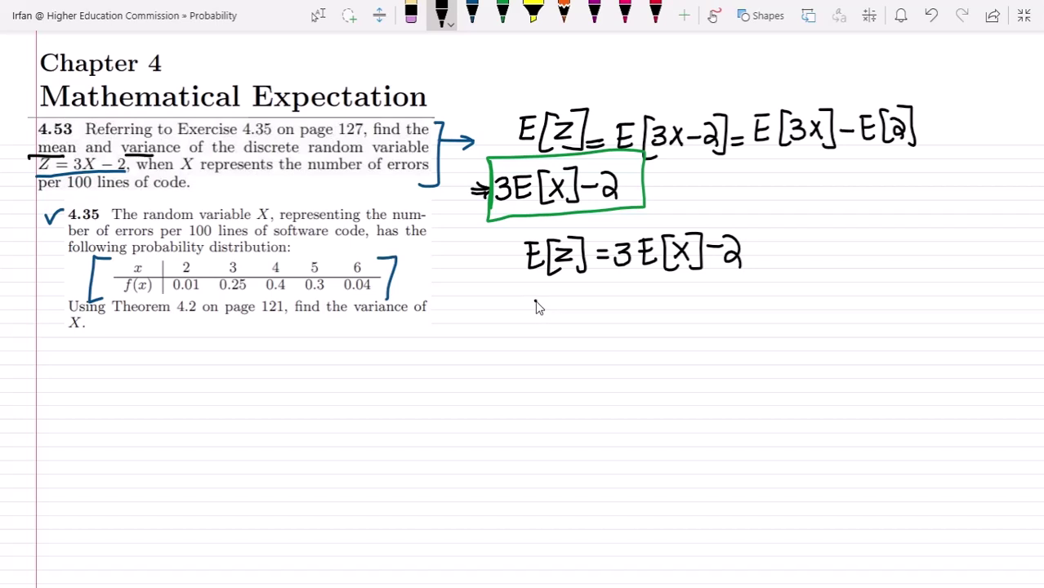
Write σ²[z] = 3² × σ²[X] on the line beneath
mouse_move(536, 304)
left_mouse_down()
mouse_move(533, 325)
mouse_move(541, 313)
mouse_move(569, 335)
mouse_move(592, 332)
left_mouse_up()
left_click_drag(586, 295, 603, 334)
left_click_drag(606, 328, 620, 328)
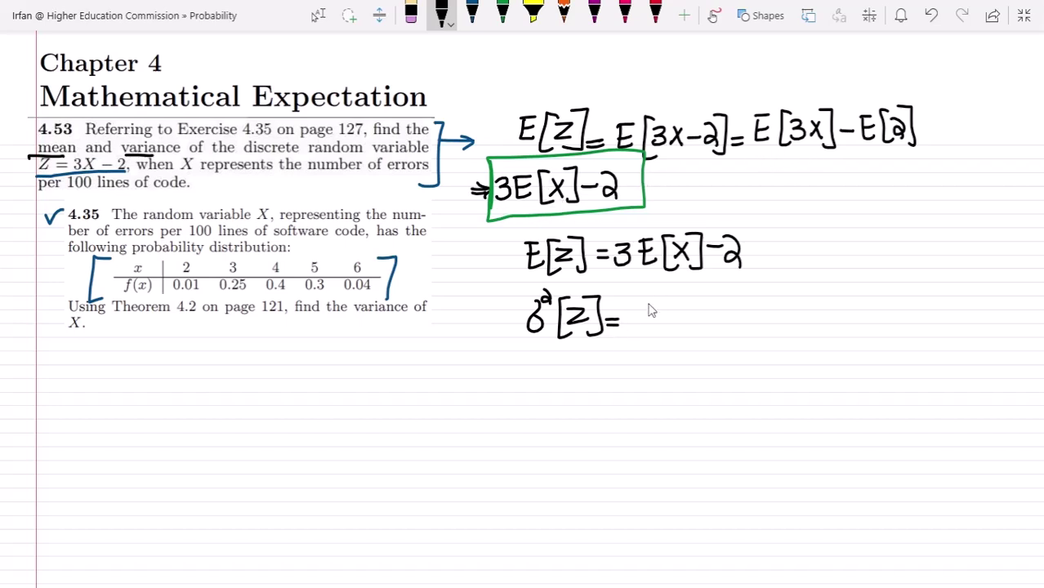
mouse_move(626, 299)
left_mouse_down()
mouse_move(638, 314)
mouse_move(626, 332)
mouse_move(653, 307)
mouse_move(670, 330)
left_mouse_up()
mouse_move(670, 309)
left_mouse_down()
mouse_move(654, 330)
mouse_move(683, 332)
mouse_move(708, 304)
mouse_move(721, 335)
mouse_move(740, 330)
mouse_move(722, 332)
left_mouse_up()
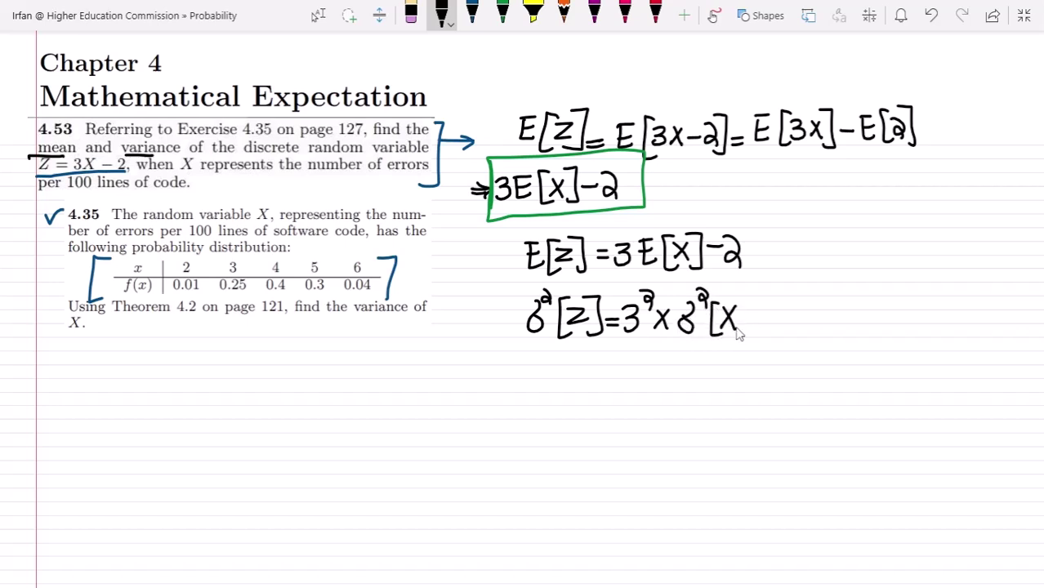
left_click_drag(746, 297, 756, 334)
left_click(503, 12)
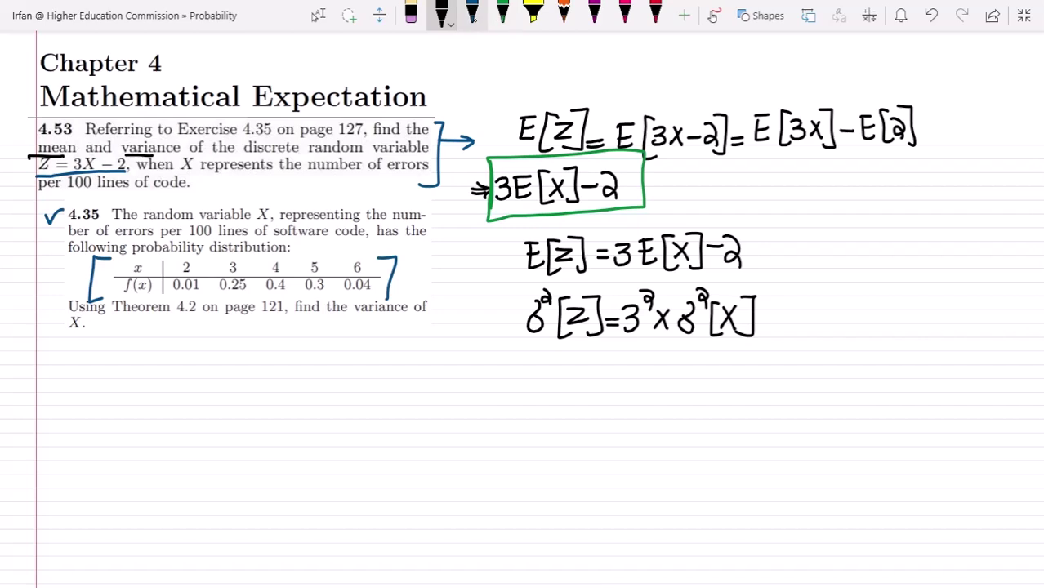
left_click(625, 13)
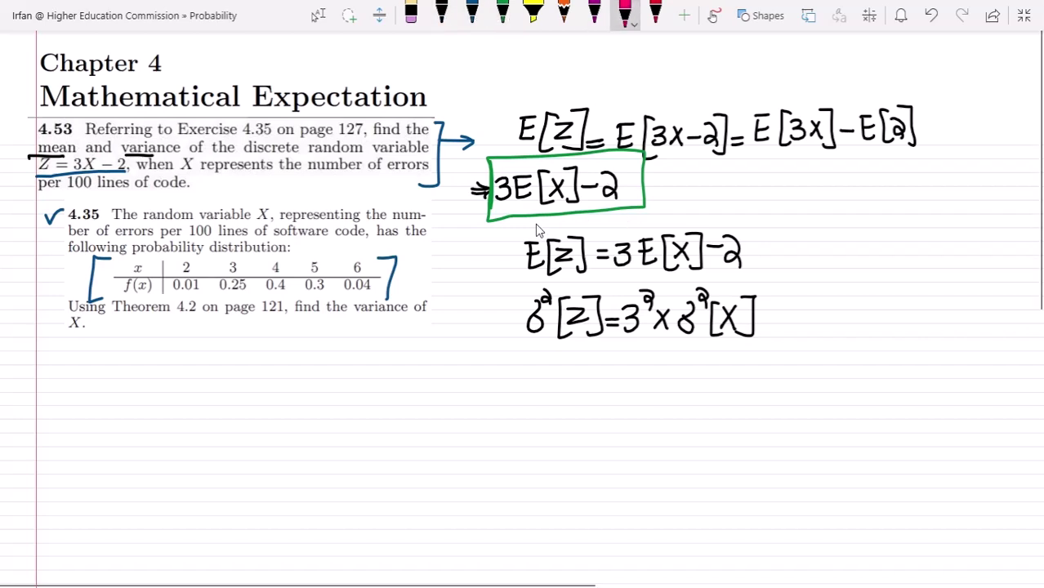
Box both equations in pink with arrows labelled a) and b)
mouse_move(510, 233)
left_mouse_down()
mouse_move(506, 280)
mouse_move(514, 229)
mouse_move(507, 235)
mouse_move(749, 224)
mouse_move(743, 276)
left_mouse_up()
mouse_move(508, 282)
left_mouse_down()
mouse_move(731, 280)
mouse_move(756, 251)
mouse_move(836, 262)
left_mouse_up()
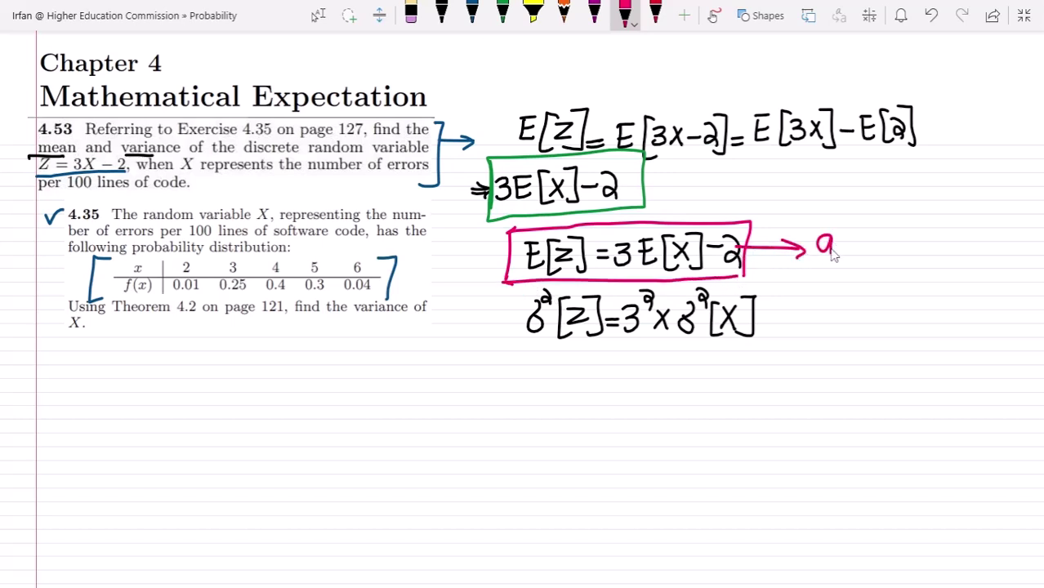
mouse_move(817, 226)
left_mouse_down()
mouse_move(844, 261)
mouse_move(816, 222)
left_mouse_up()
left_click_drag(505, 291, 500, 341)
mouse_move(505, 287)
left_mouse_down()
mouse_move(778, 276)
mouse_move(773, 348)
left_mouse_up()
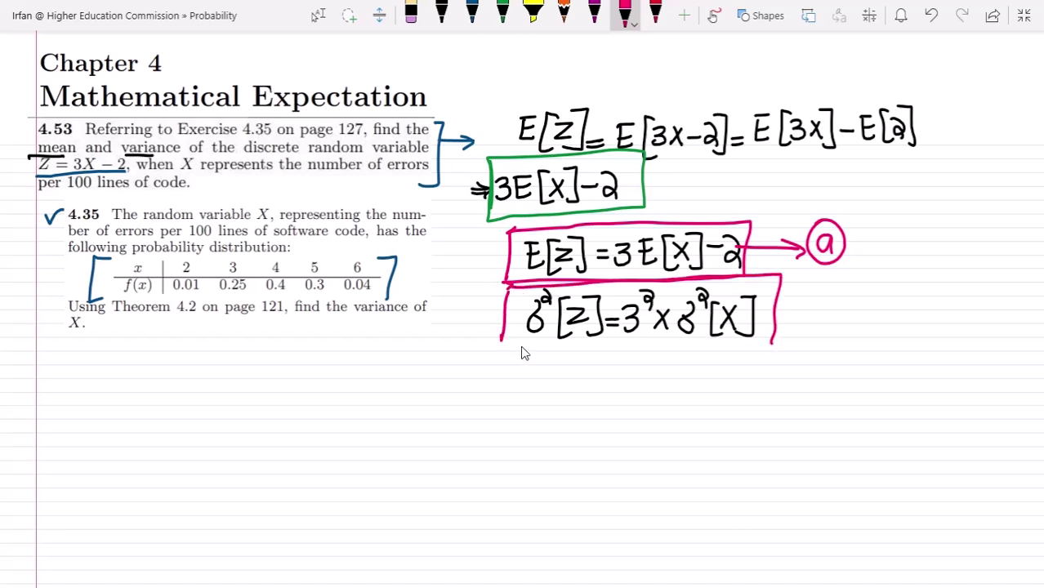
left_click_drag(503, 352, 773, 347)
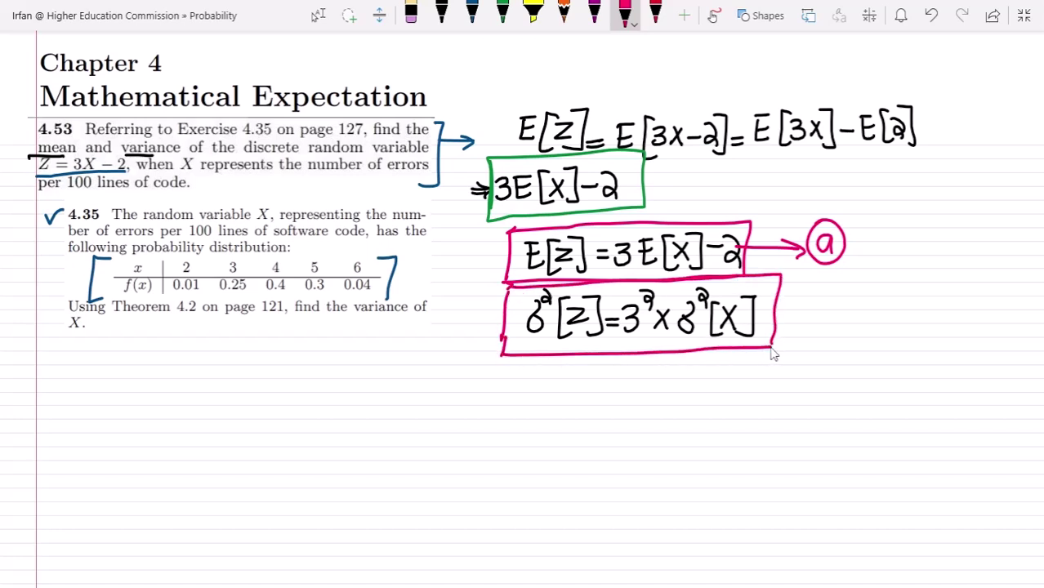
mouse_move(774, 309)
left_mouse_down()
mouse_move(809, 309)
mouse_move(796, 320)
left_mouse_up()
mouse_move(838, 289)
left_mouse_down()
mouse_move(852, 332)
mouse_move(832, 298)
left_mouse_up()
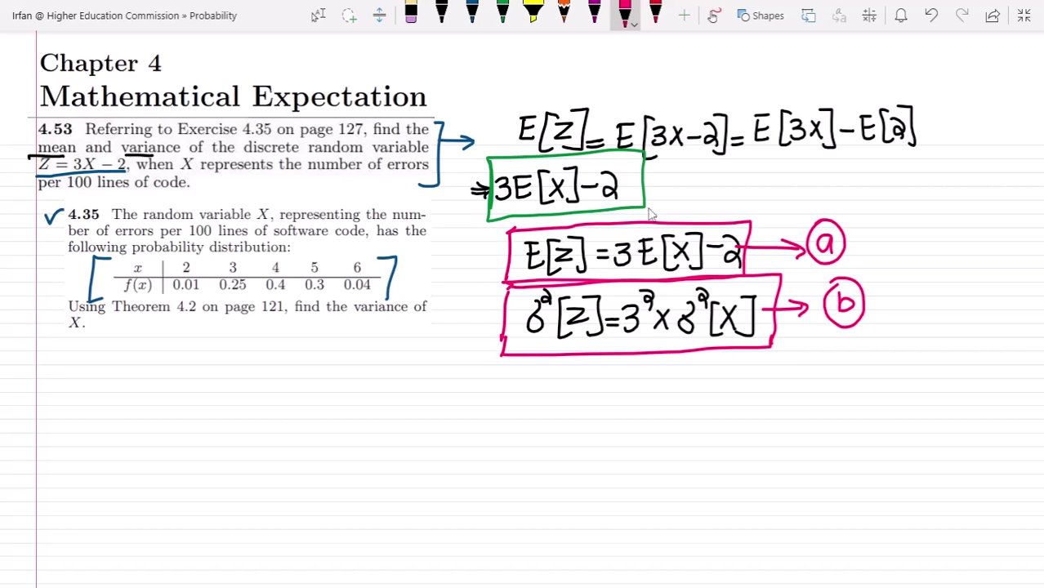
In green, circle E[x] and σ²[X] and tick the table's x row
left_click(502, 13)
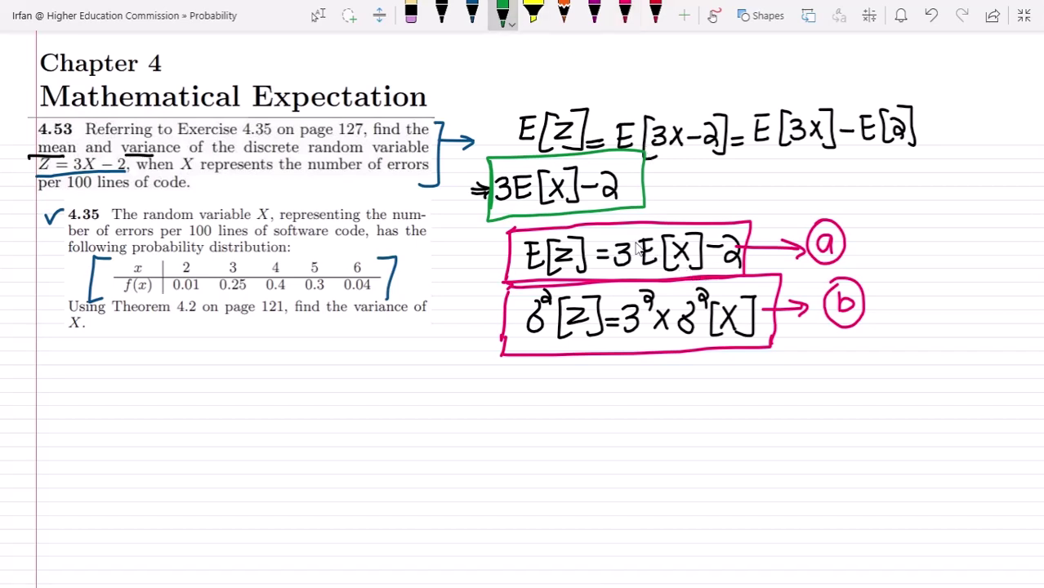
mouse_move(634, 239)
left_mouse_down()
mouse_move(668, 231)
mouse_move(704, 240)
mouse_move(695, 283)
mouse_move(640, 278)
mouse_move(639, 235)
left_mouse_up()
mouse_move(679, 309)
left_mouse_down()
mouse_move(756, 280)
mouse_move(761, 352)
mouse_move(676, 347)
mouse_move(696, 283)
left_mouse_up()
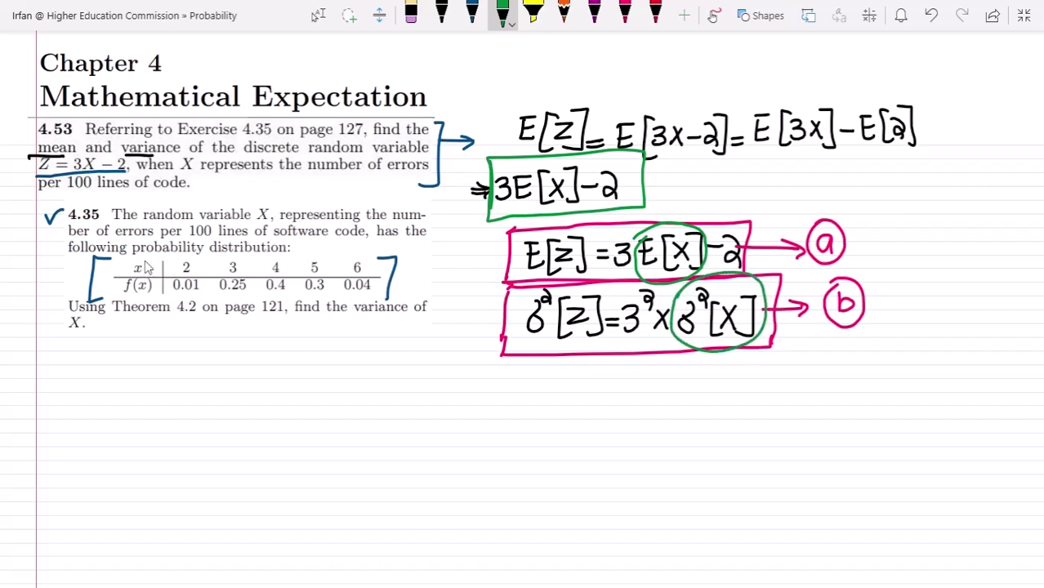
left_click_drag(145, 260, 160, 252)
In black, write ⇒ E[x] = under the exercise and circle the 2/0.01 column
left_click(441, 12)
left_click_drag(26, 363, 35, 370)
mouse_move(31, 358)
left_mouse_down()
mouse_move(33, 375)
mouse_move(75, 377)
mouse_move(76, 351)
left_mouse_up()
mouse_move(62, 365)
left_mouse_down()
mouse_move(95, 381)
mouse_move(147, 364)
left_mouse_up()
left_click_drag(134, 371, 147, 371)
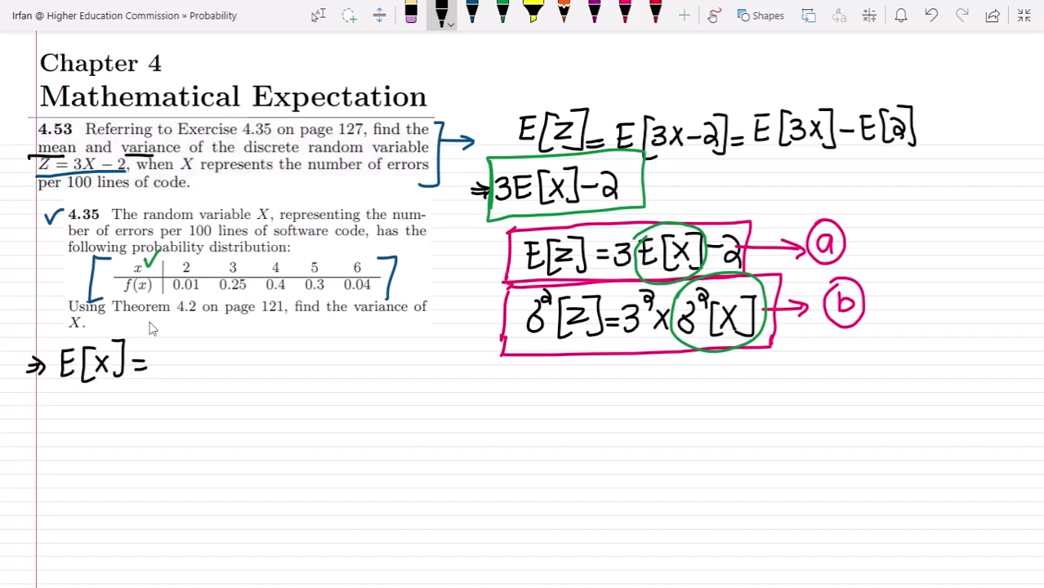
mouse_move(209, 266)
left_mouse_down()
mouse_move(174, 257)
mouse_move(194, 304)
mouse_move(204, 258)
left_mouse_up()
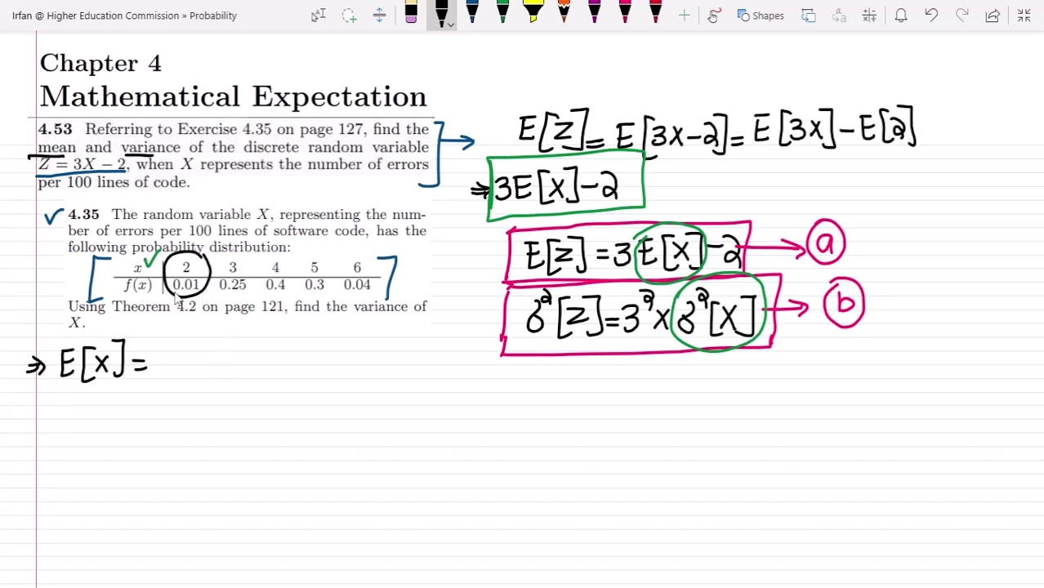
Complete the mean formula as Σᵢ xᵢ f(xᵢ)
mouse_move(203, 341)
left_mouse_down()
mouse_move(172, 355)
mouse_move(205, 370)
left_mouse_up()
left_click(188, 372)
left_click_drag(188, 379, 187, 391)
left_click_drag(215, 350, 239, 368)
mouse_move(277, 333)
left_mouse_down()
mouse_move(263, 372)
mouse_move(274, 352)
left_mouse_up()
mouse_move(295, 333)
left_mouse_down()
mouse_move(288, 368)
mouse_move(304, 350)
mouse_move(294, 369)
left_mouse_up()
left_click_drag(312, 357, 315, 374)
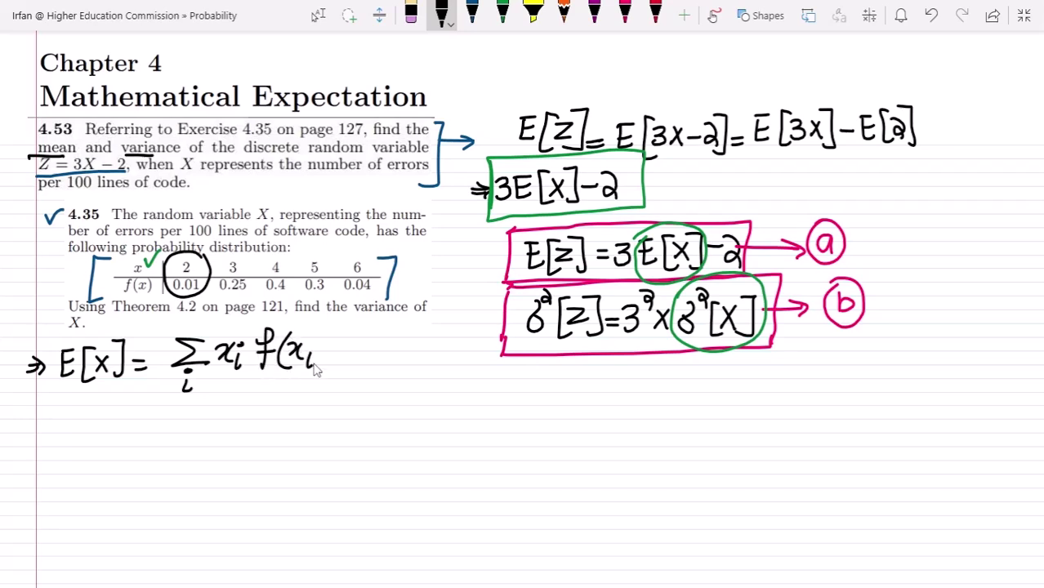